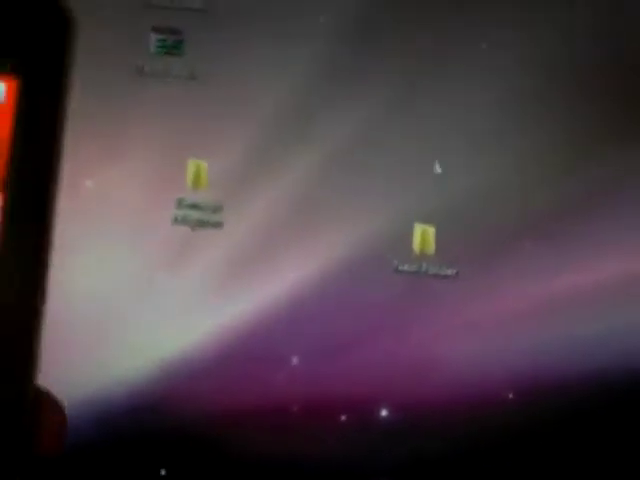
pyautogui.click(428, 262)
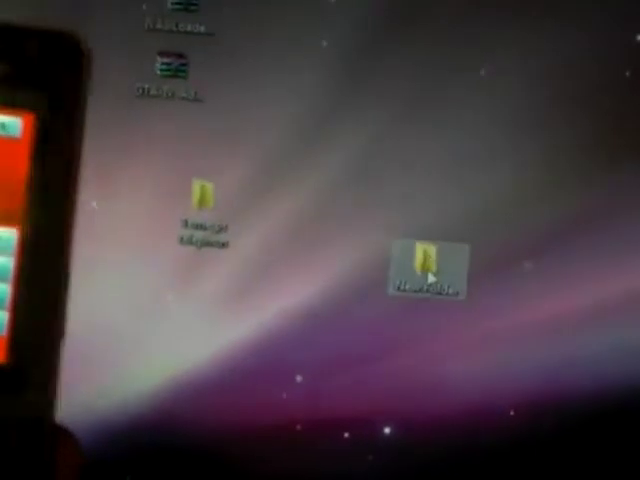